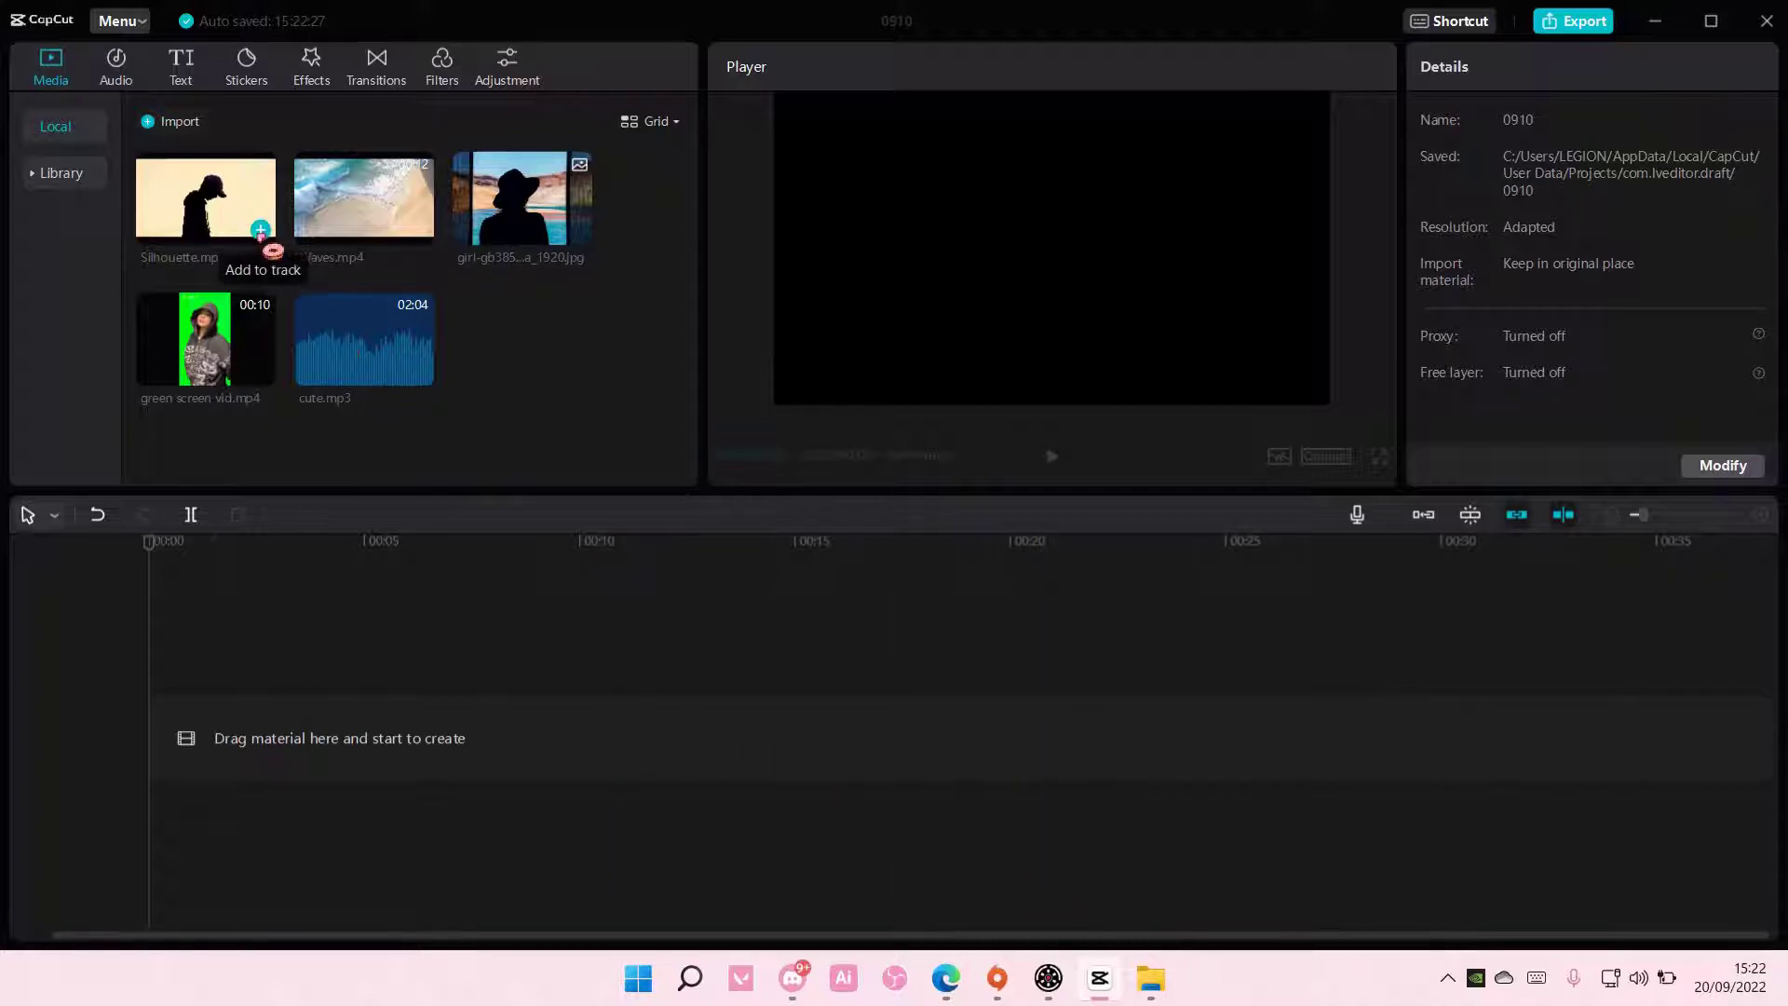
# Add Silhouette.mp4 scaled to 126%, then overlay Waves.mp4 on a second video track.
pyautogui.click(262, 233)
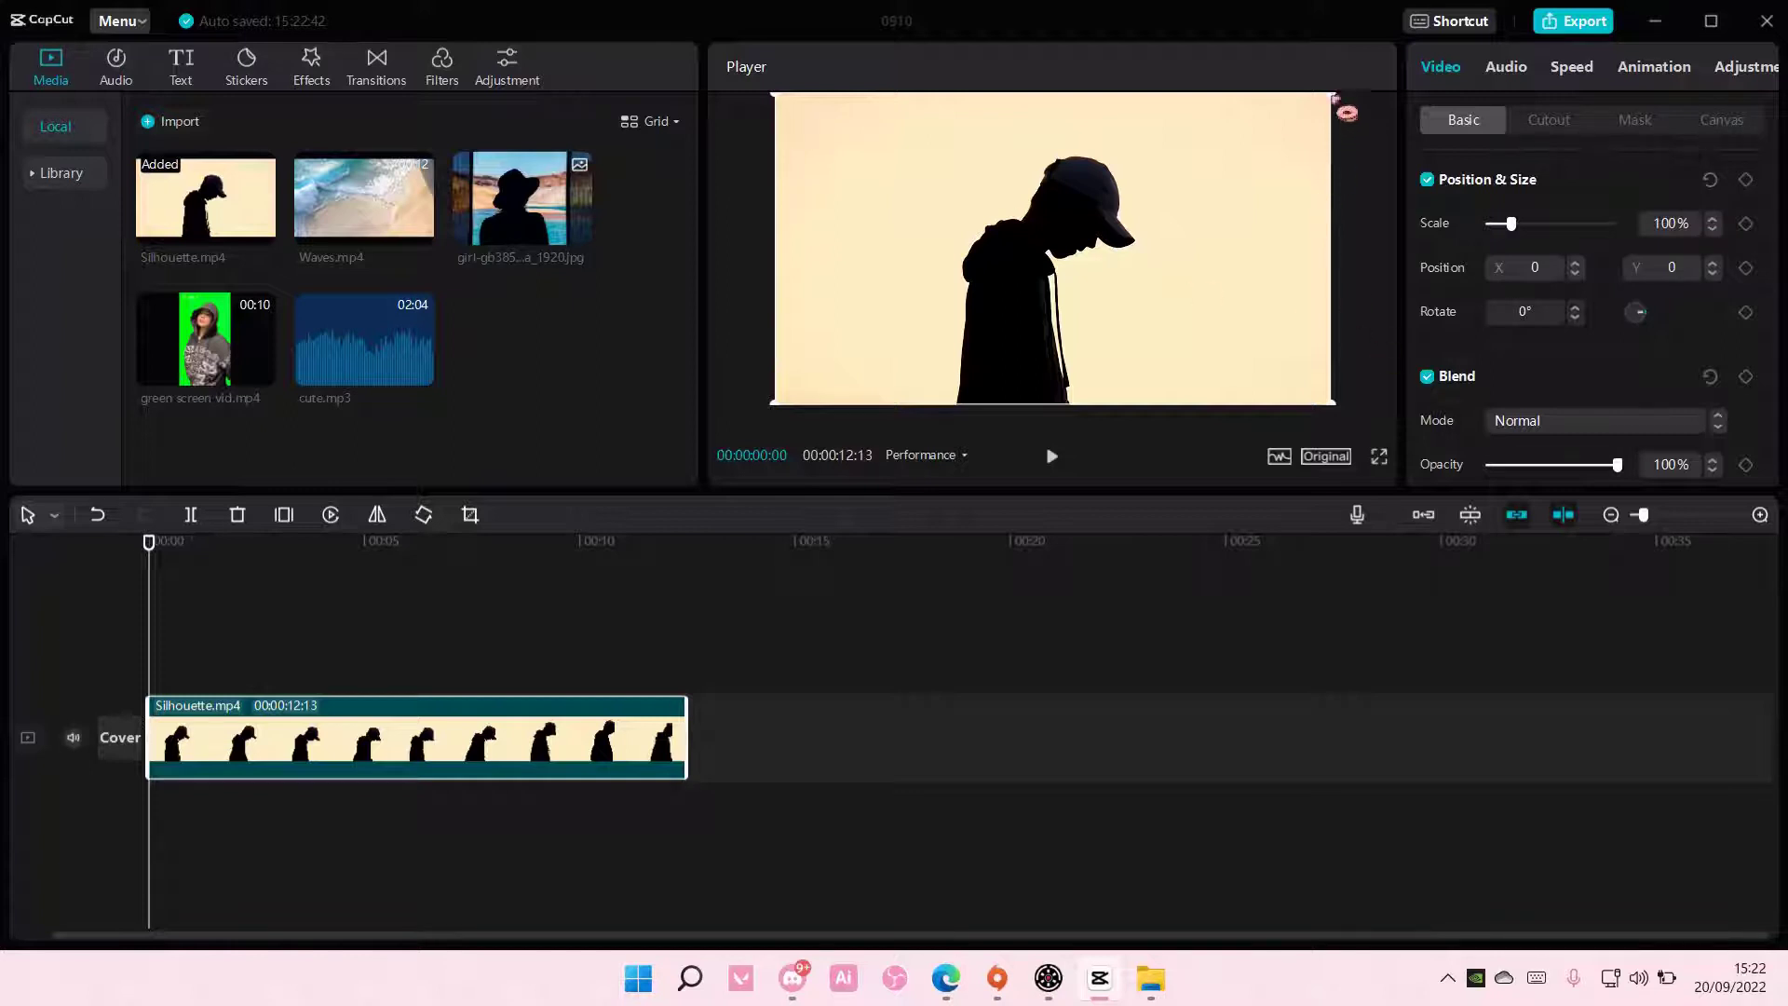
pyautogui.moveTo(1345, 112); pyautogui.dragTo(1380, 77)
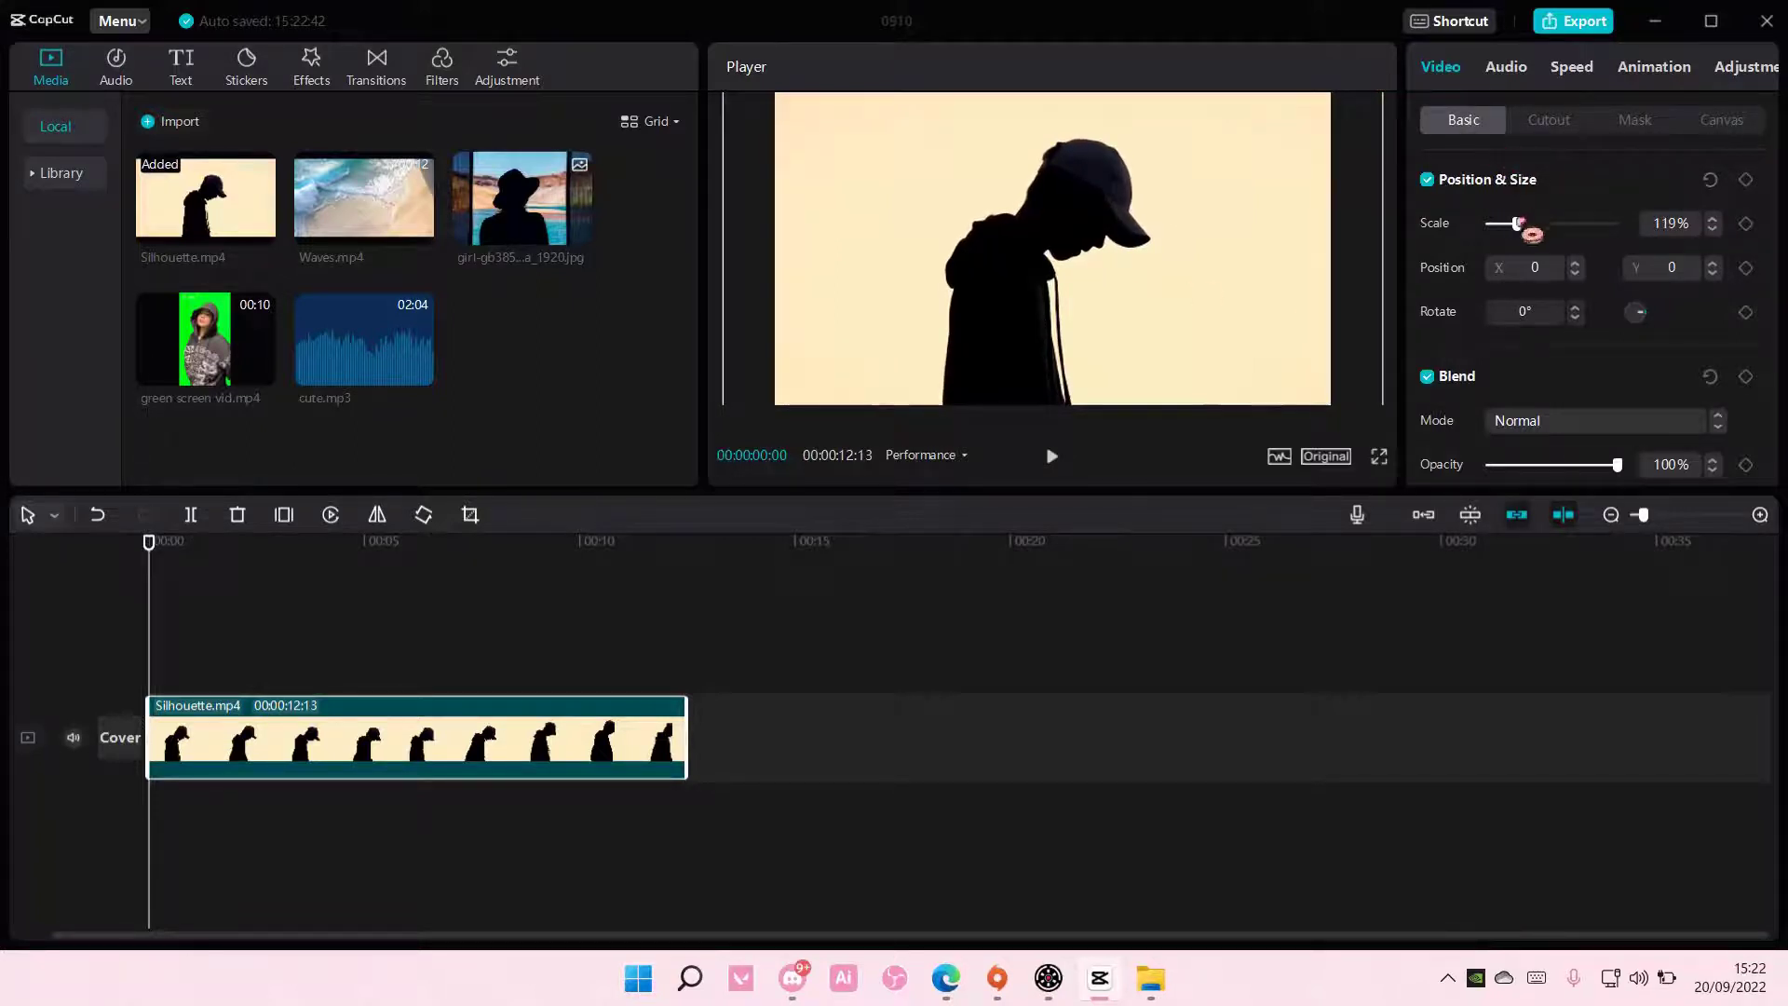
pyautogui.moveTo(1533, 233); pyautogui.dragTo(1534, 236)
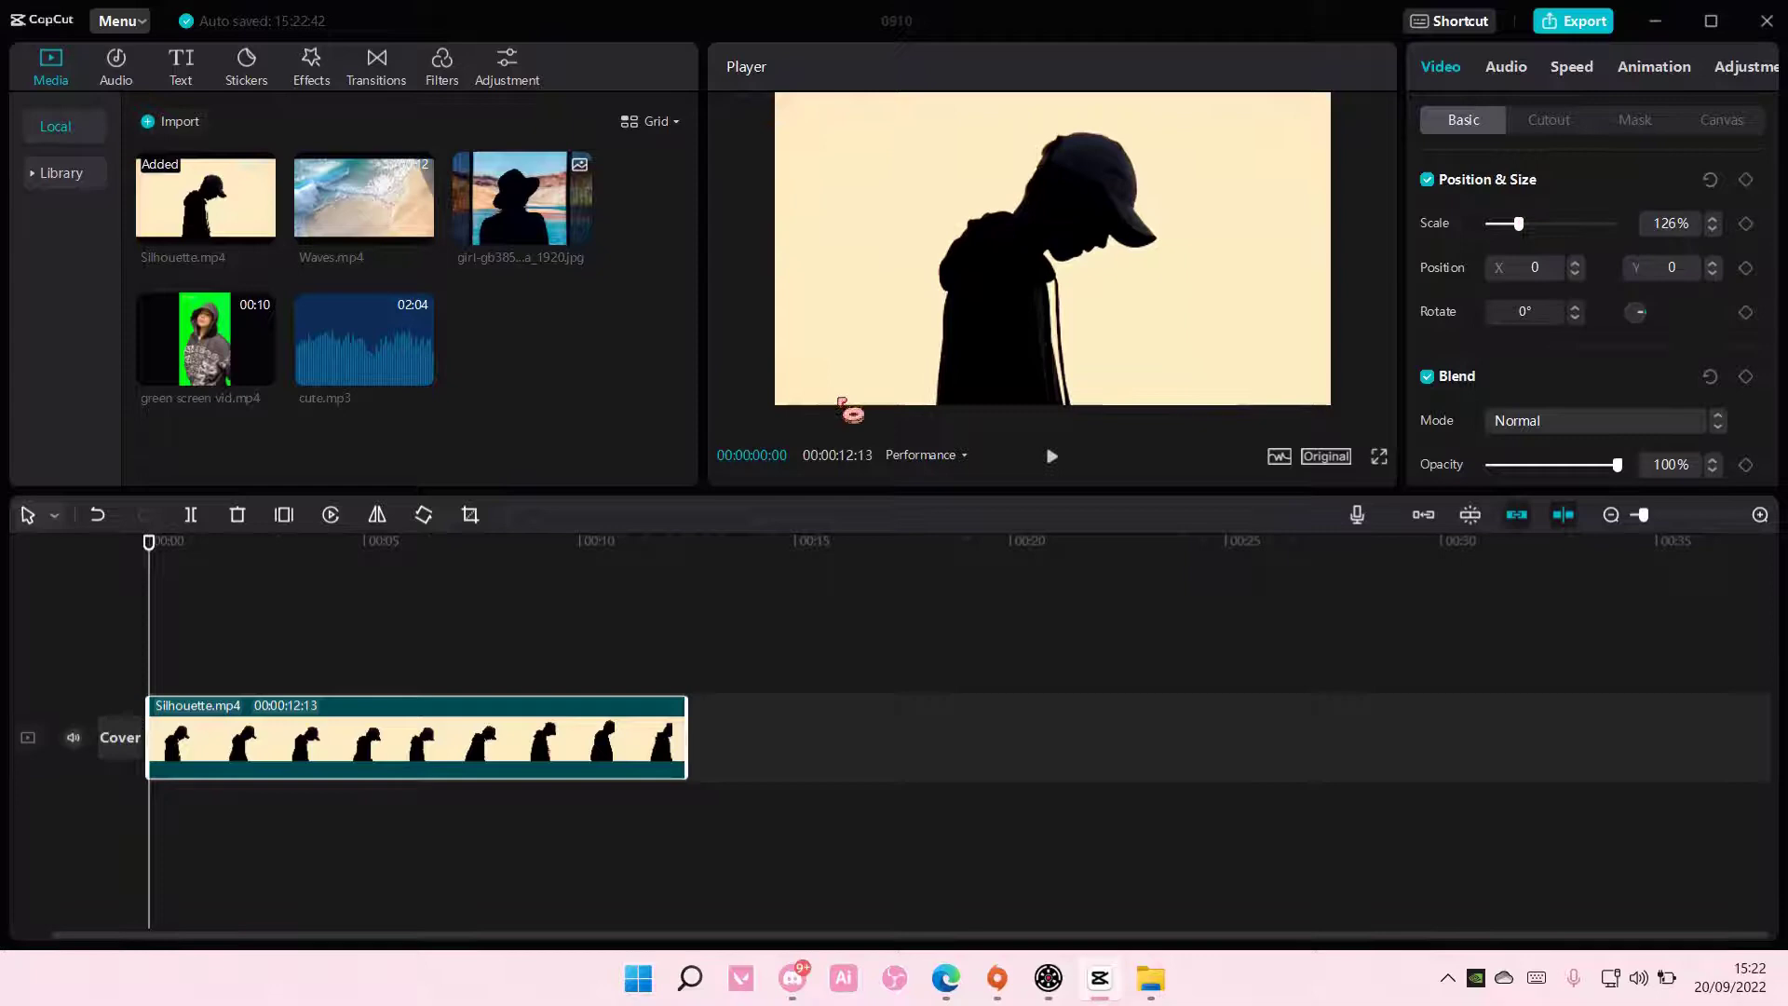
pyautogui.click(429, 244)
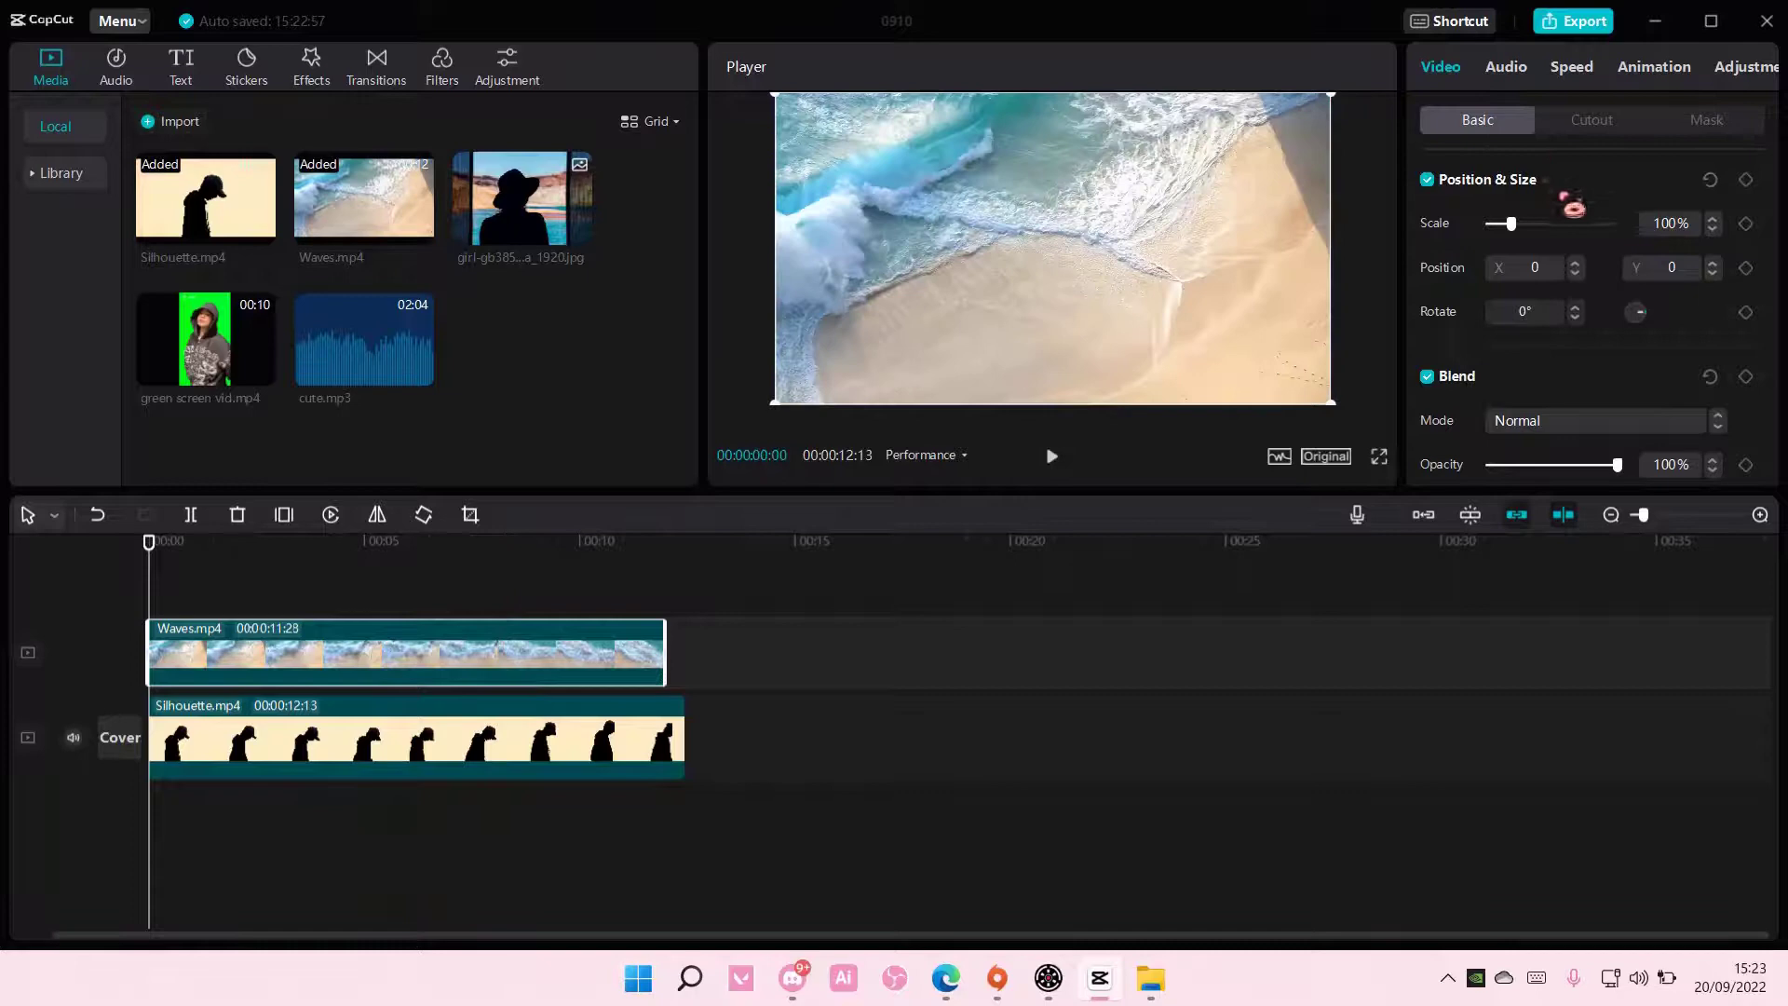
# Set the Waves.mp4 clip's blend mode to Screen.
pyautogui.click(1564, 426)
pyautogui.click(1581, 516)
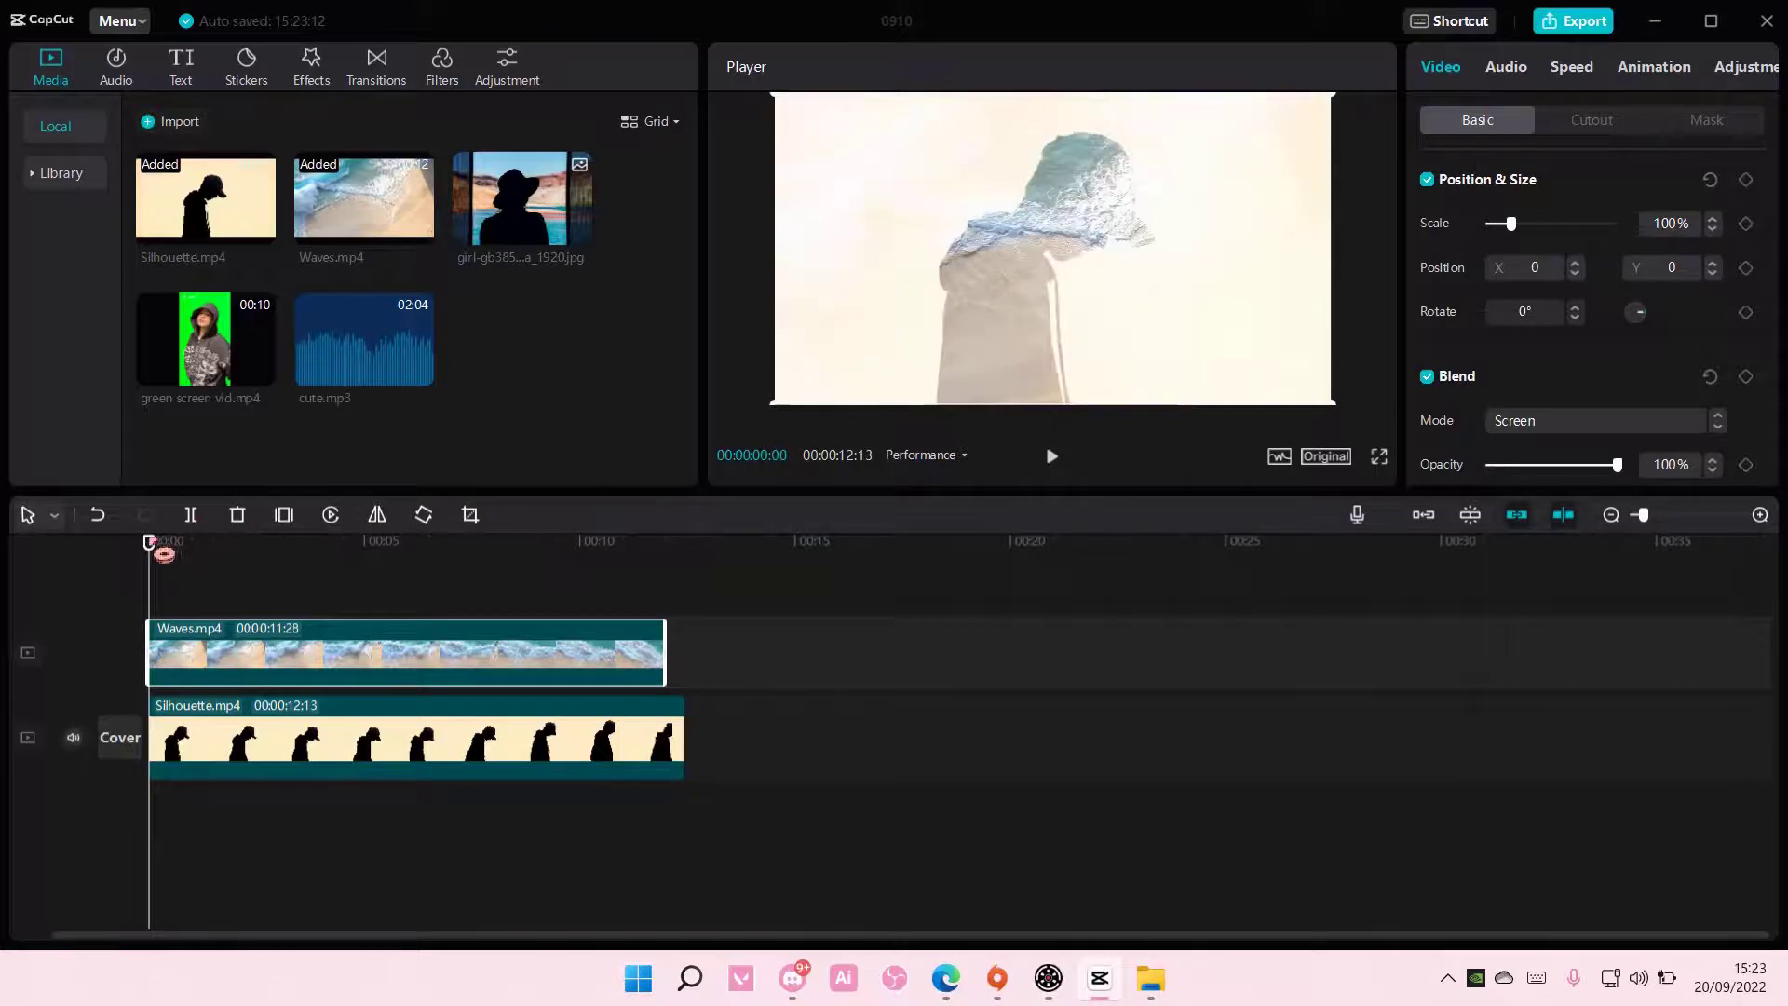
pyautogui.moveTo(154, 545); pyautogui.dragTo(577, 611)
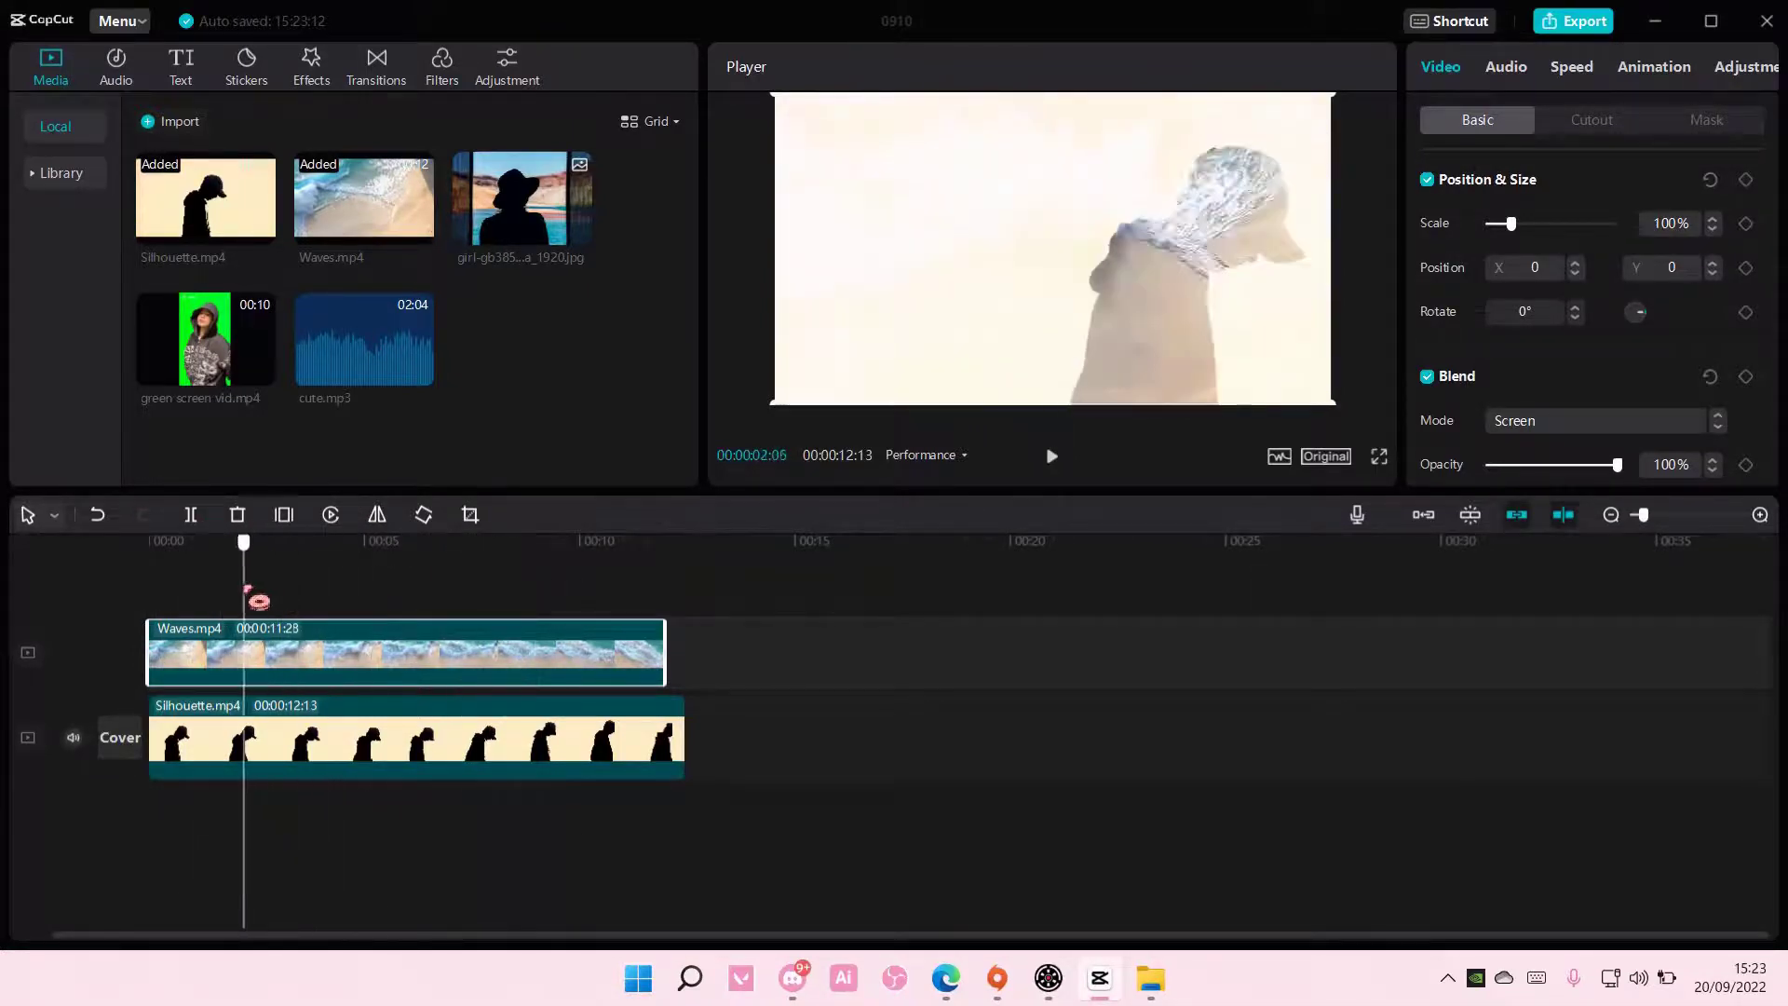
pyautogui.moveTo(578, 611); pyautogui.dragTo(235, 597)
pyautogui.click(360, 739)
pyautogui.moveTo(1076, 312)
pyautogui.mouseDown()
pyautogui.moveTo(1126, 361)
pyautogui.moveTo(1072, 349)
pyautogui.mouseUp()
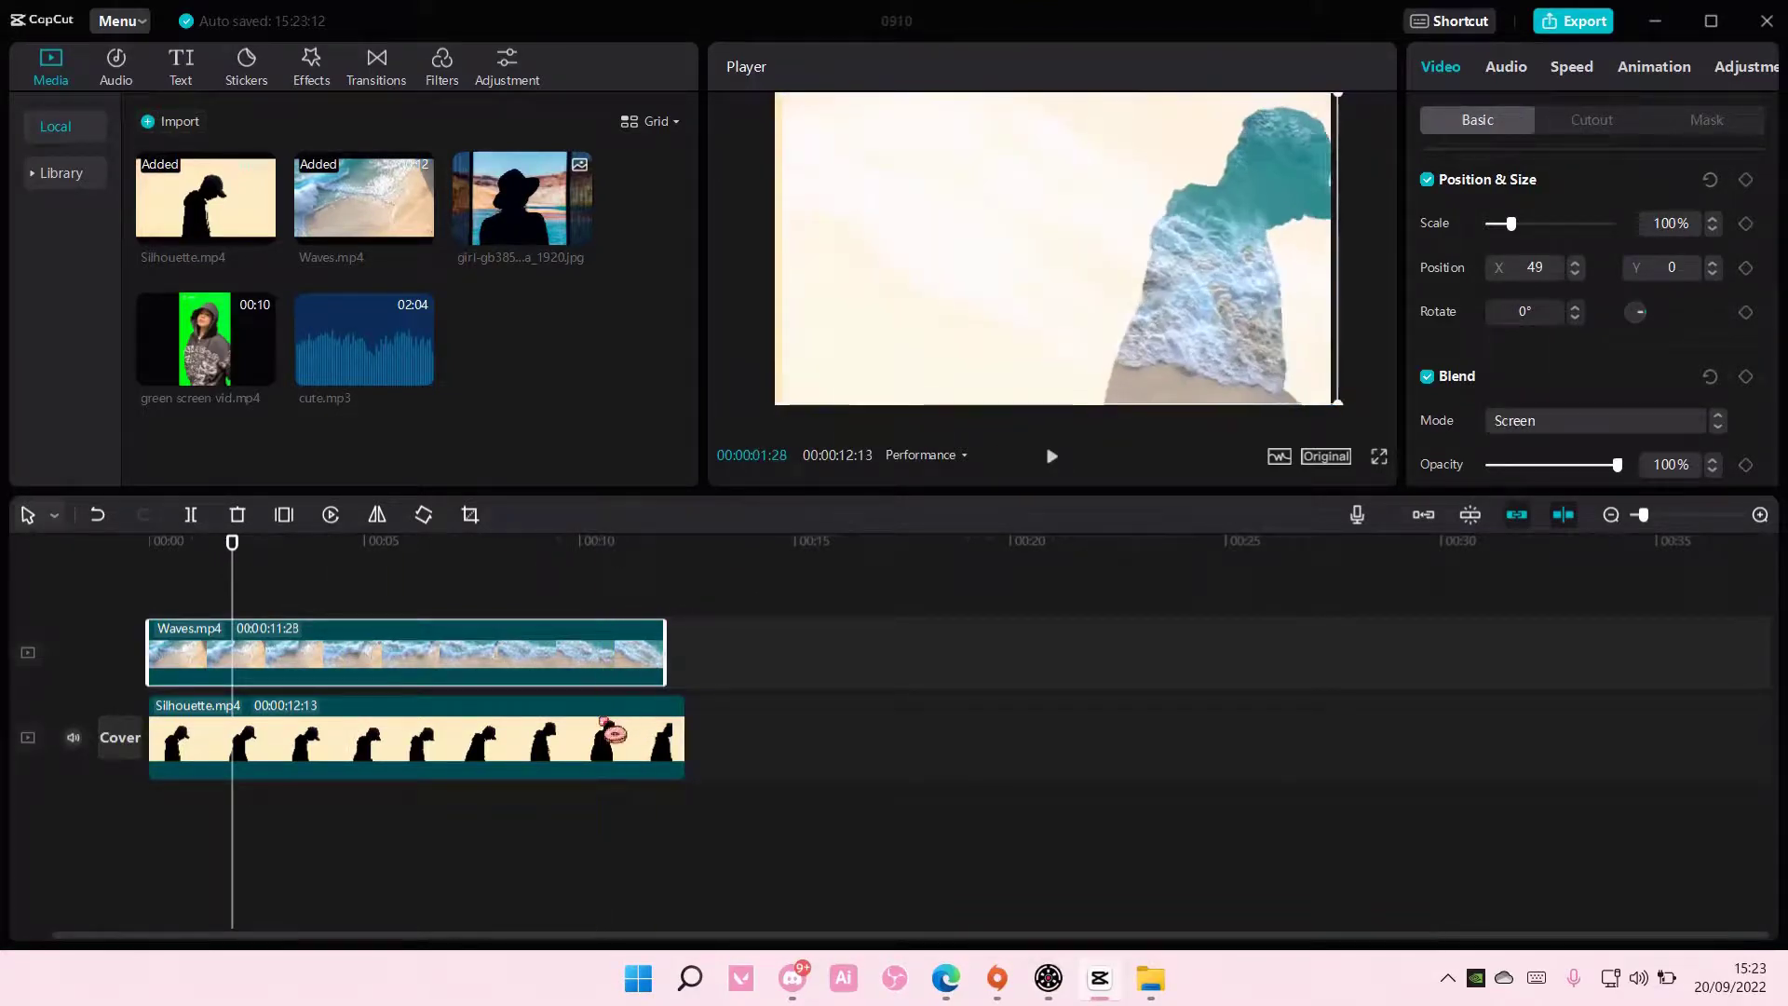
pyautogui.moveTo(1073, 350); pyautogui.dragTo(1089, 341)
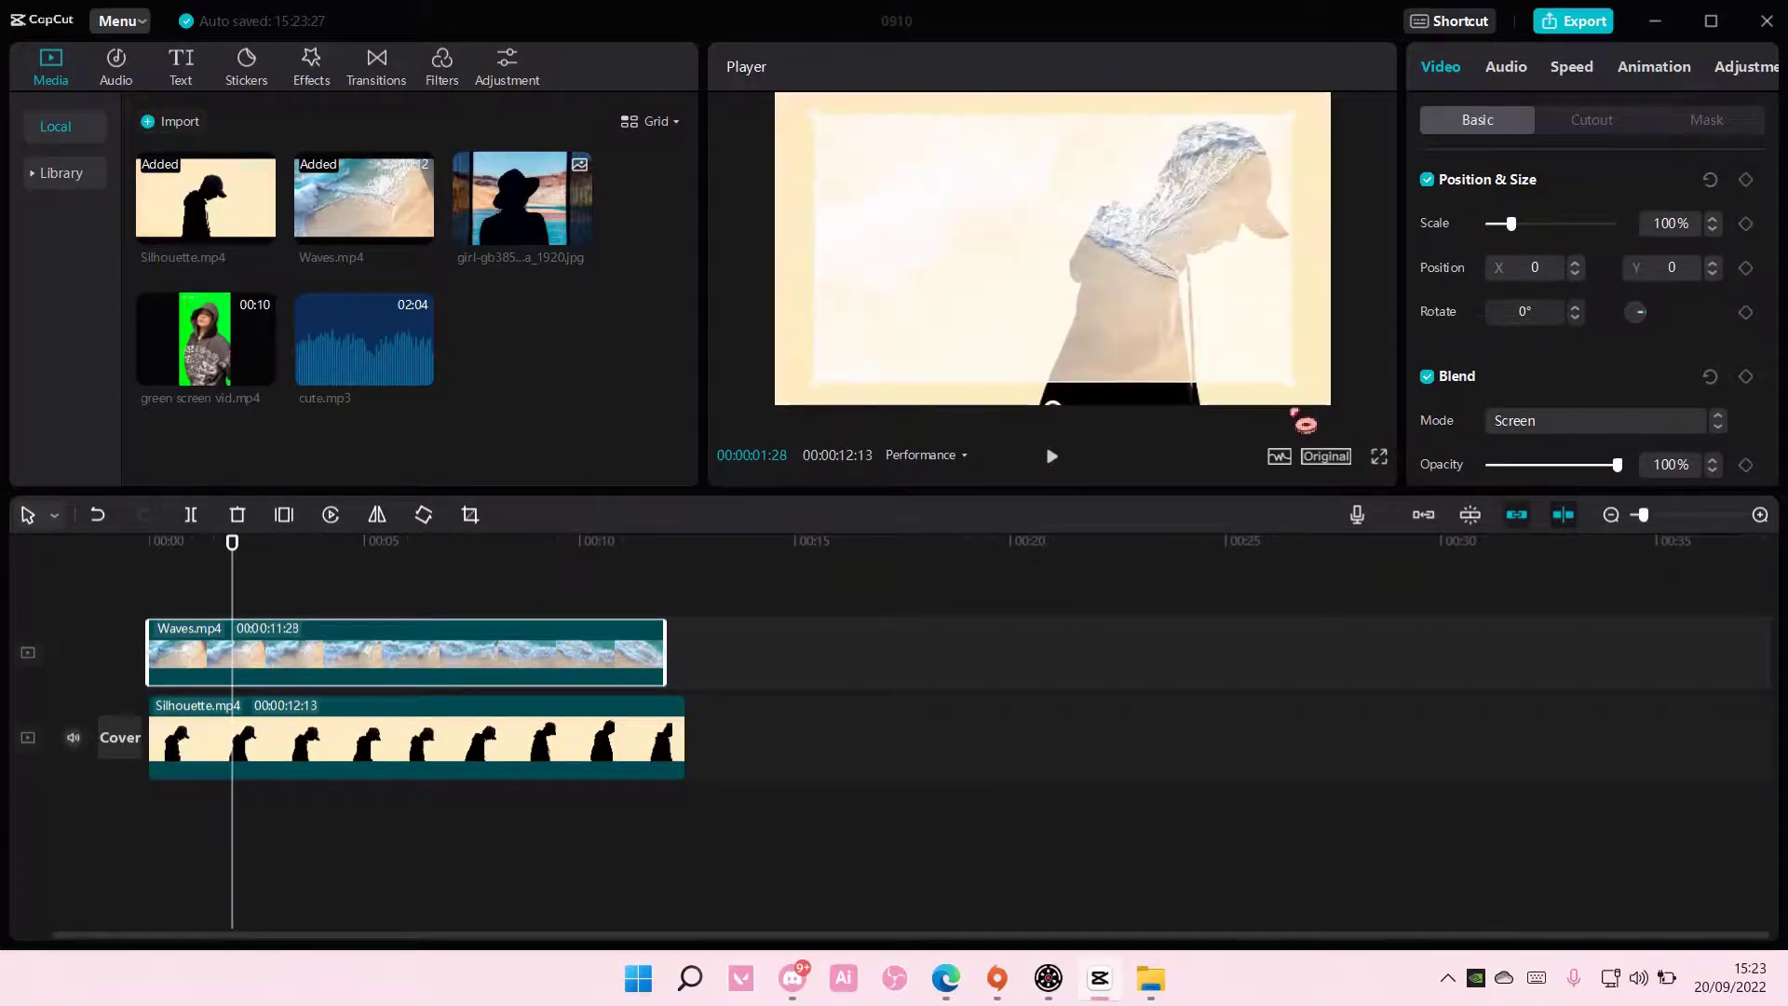
pyautogui.moveTo(1243, 353); pyautogui.dragTo(1189, 331)
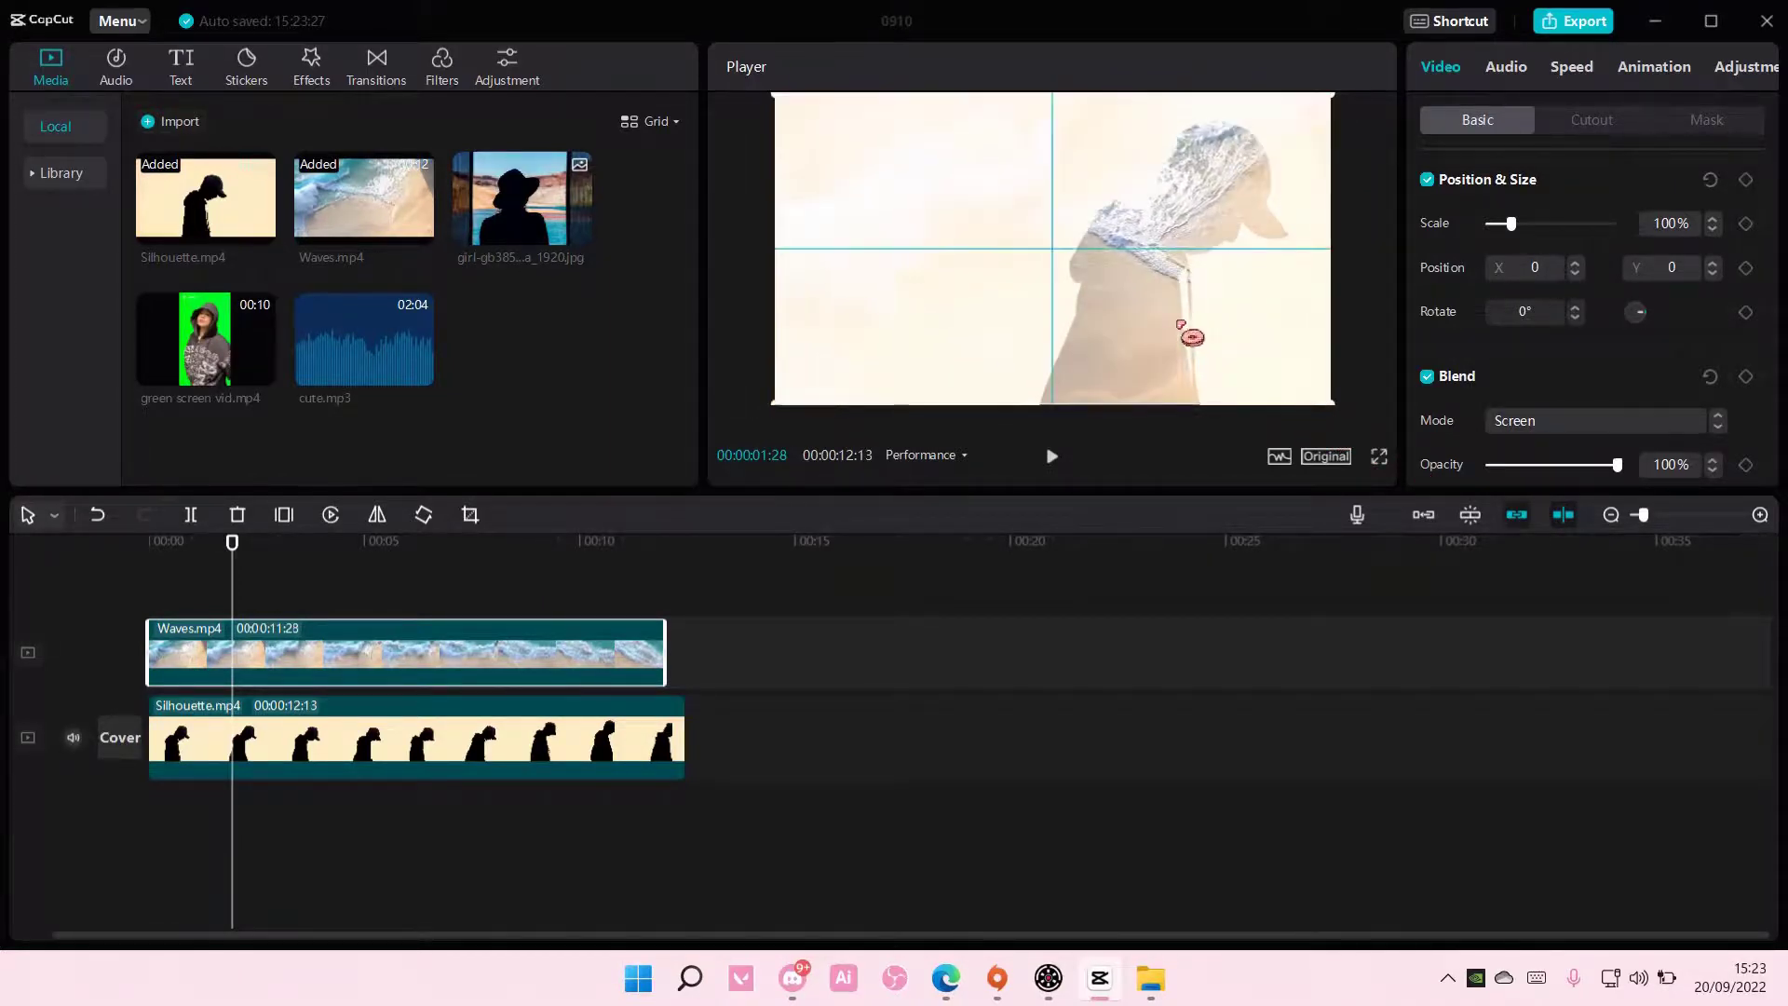
pyautogui.moveTo(250, 569)
pyautogui.mouseDown()
pyautogui.moveTo(692, 609)
pyautogui.moveTo(157, 597)
pyautogui.mouseUp()
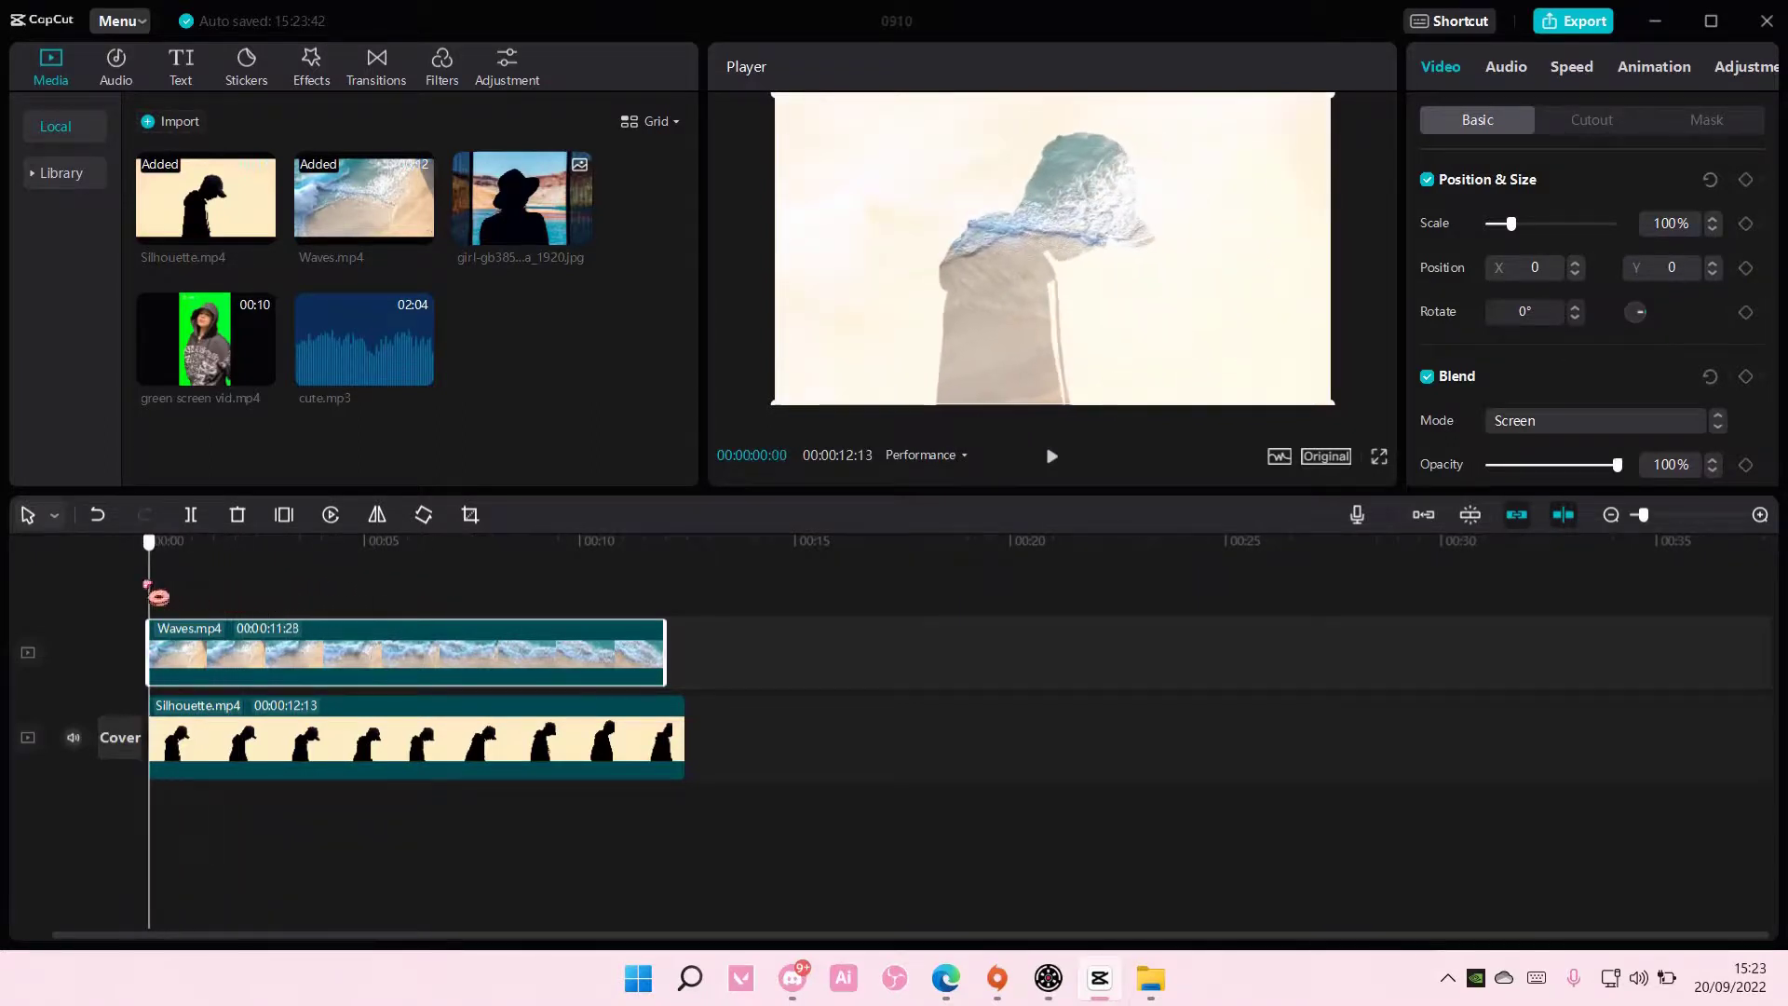